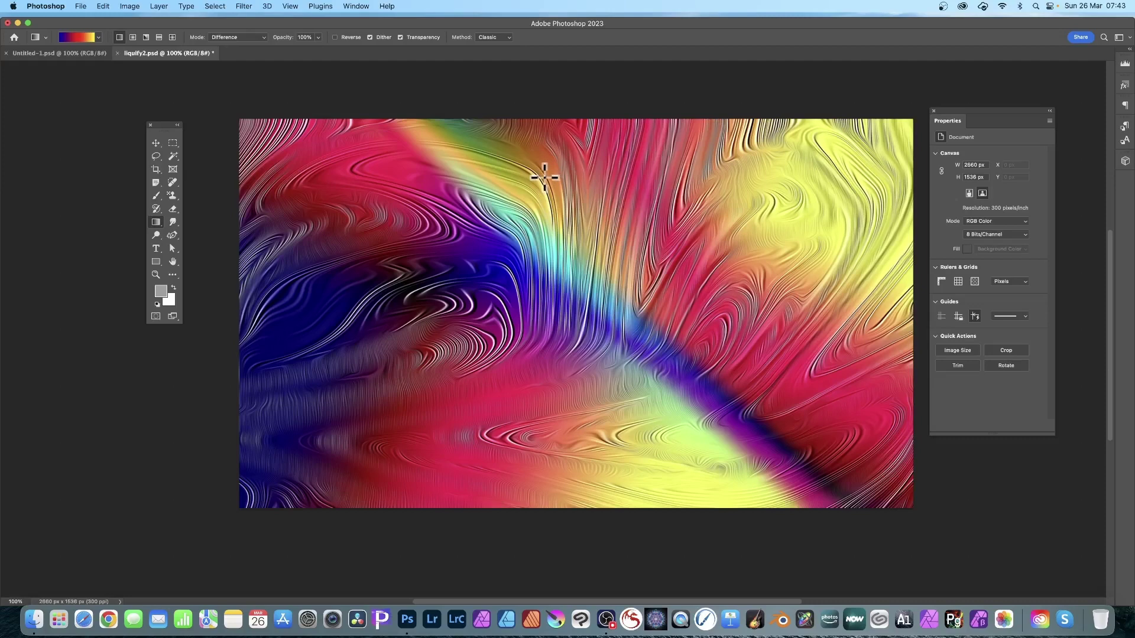
Step: Undo the liquify swirl texture so liquify2.psd shows only the smooth multicolour gradient
{"action": "key", "text": "super+z"}
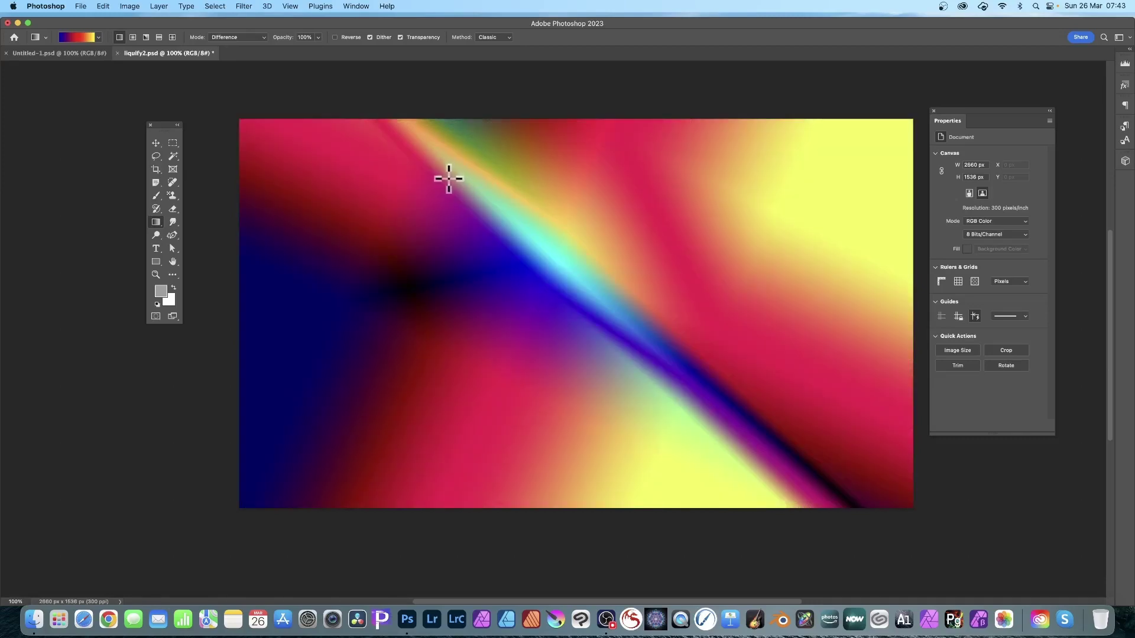
Step: Open the Filter Gallery and keep Texturizer as the chosen filter effect
{"action": "left_click", "coordinate": [241, 6]}
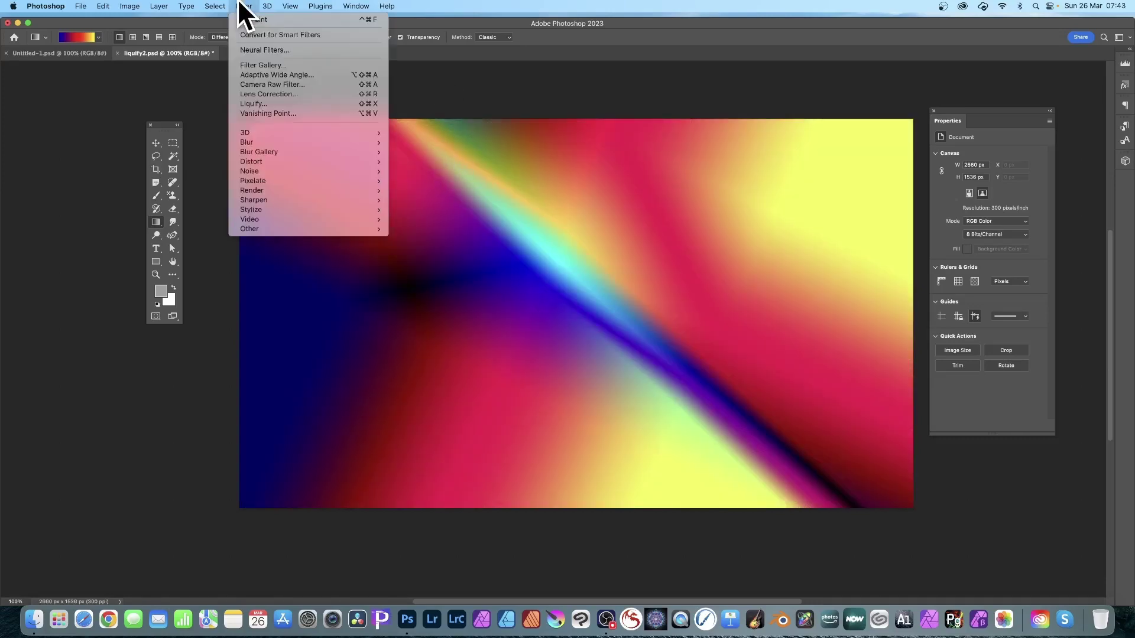
{"action": "left_click", "coordinate": [246, 64]}
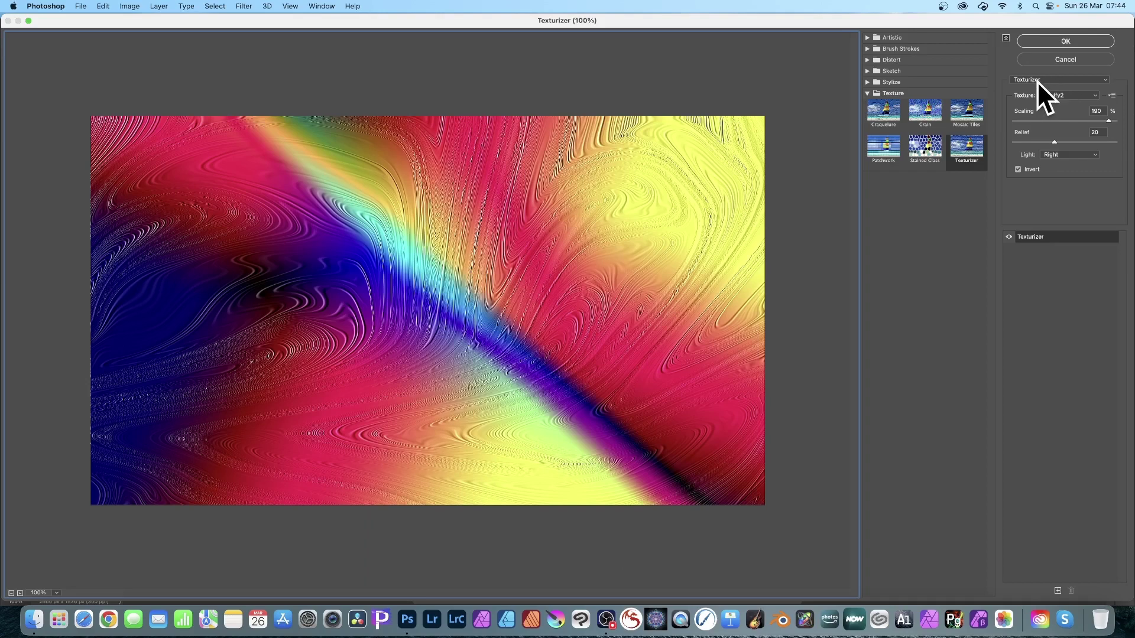
{"action": "left_click", "coordinate": [872, 246]}
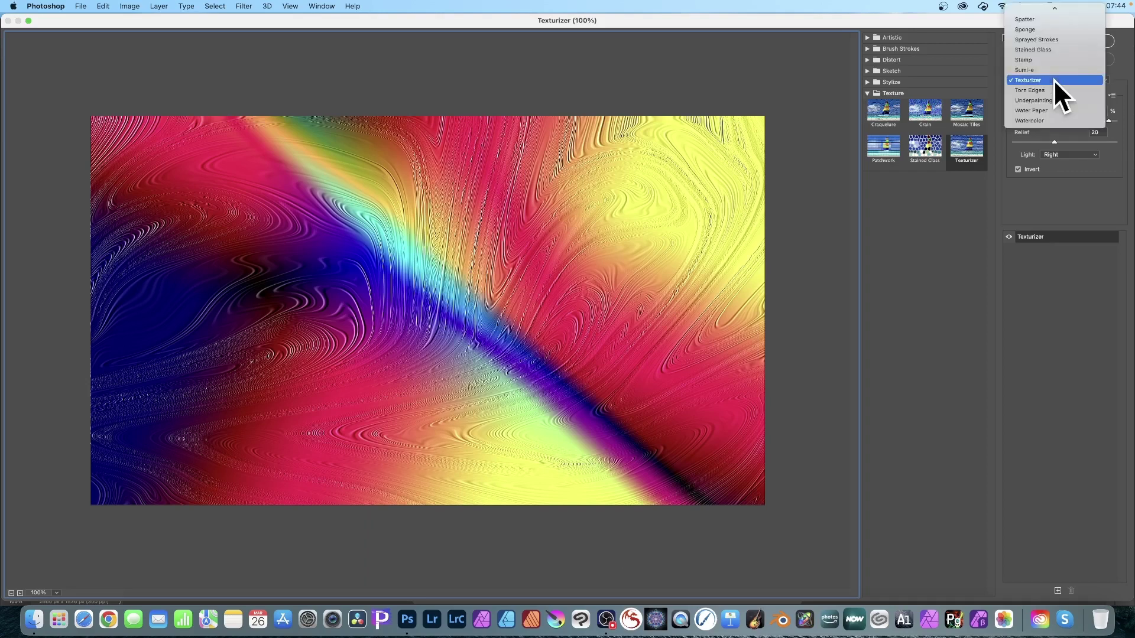
{"action": "left_click", "coordinate": [1031, 79]}
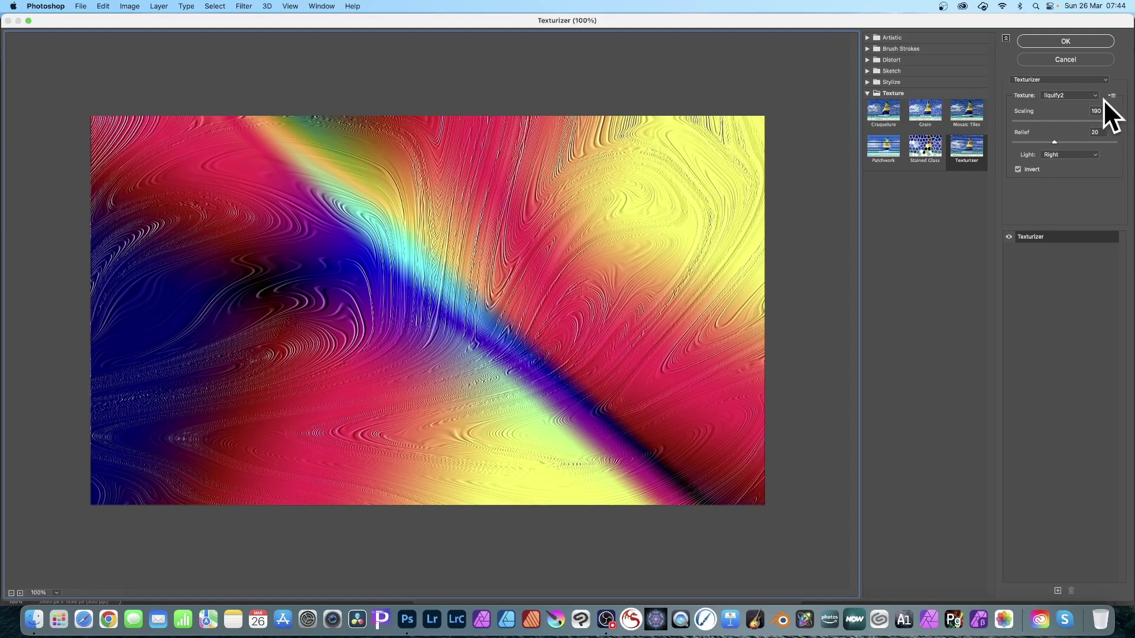
Step: Load liquify2.psd from the Desktop as the Texturizer texture
{"action": "left_click", "coordinate": [1110, 96]}
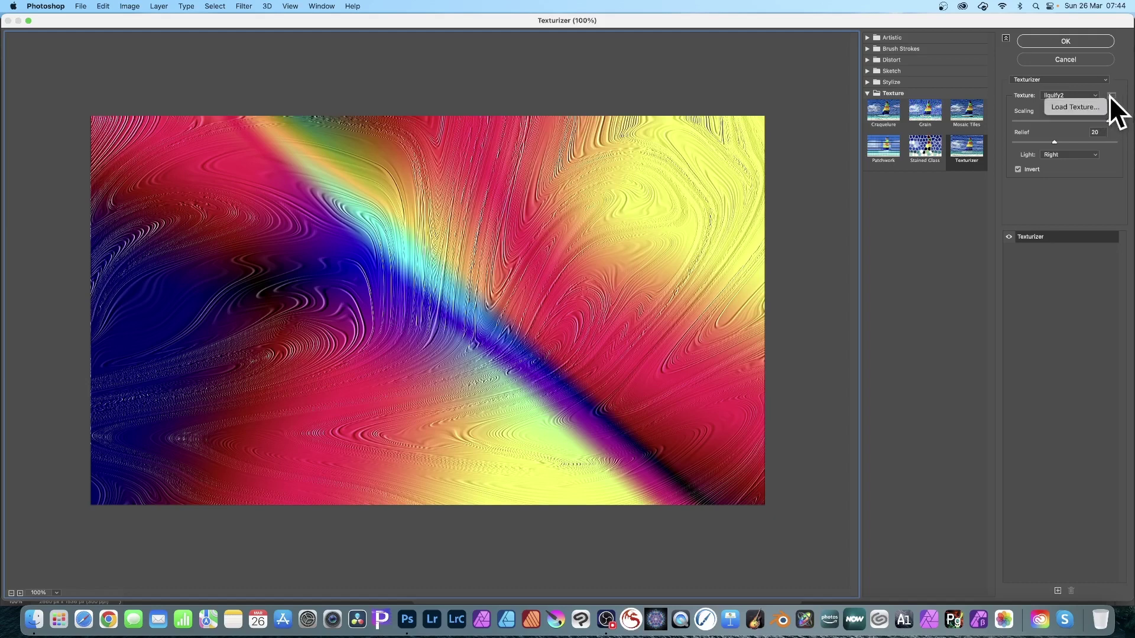
{"action": "left_click", "coordinate": [1088, 107]}
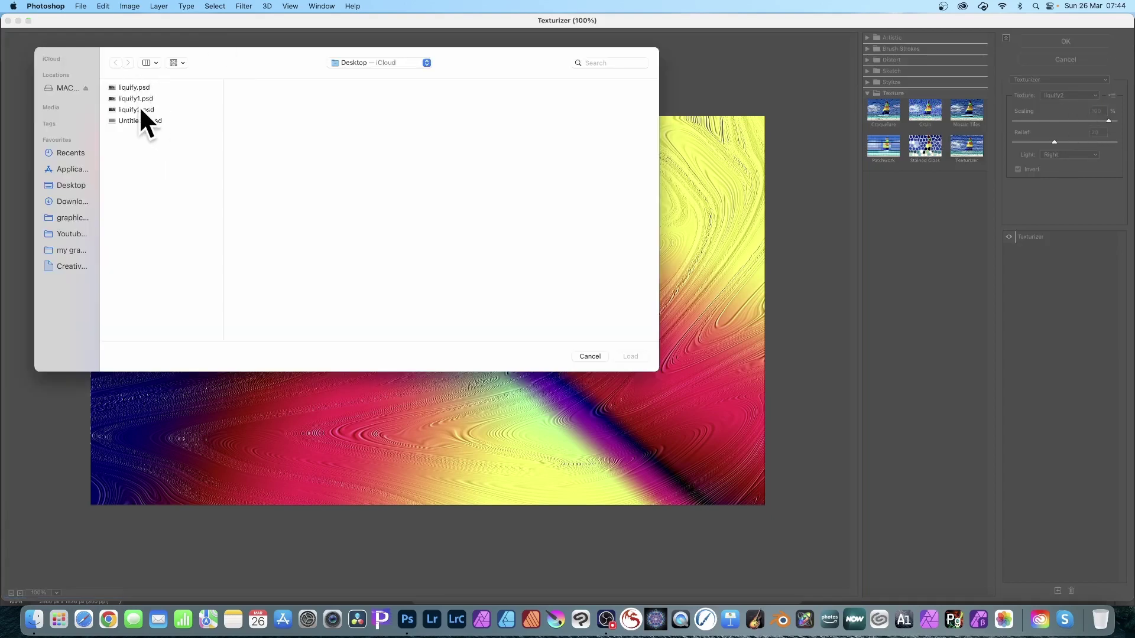
{"action": "left_click", "coordinate": [141, 109]}
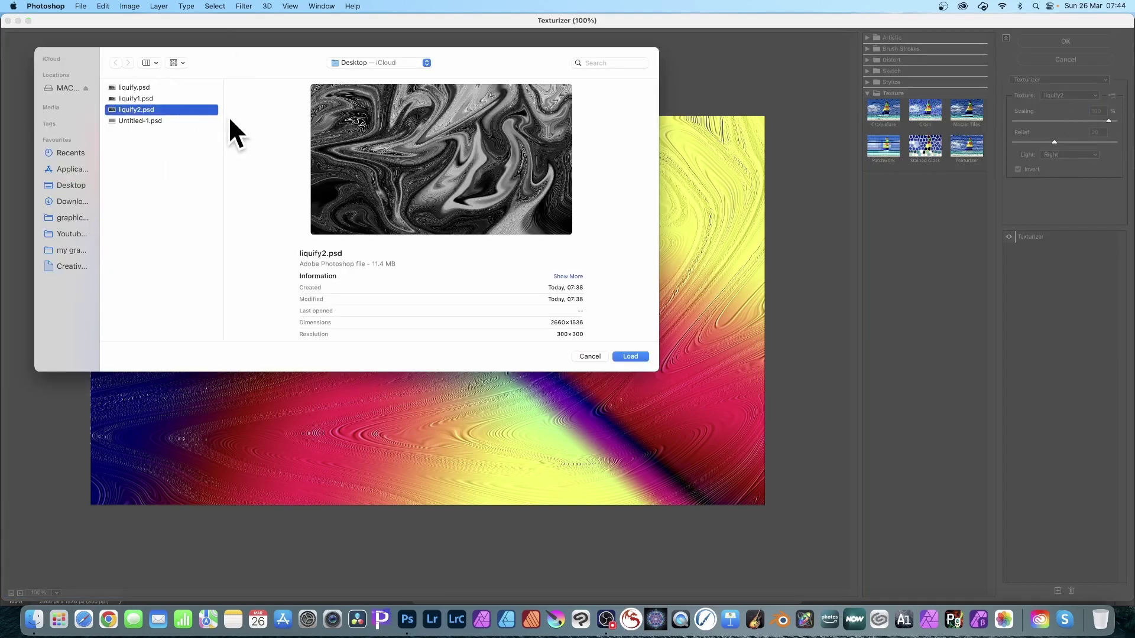
{"action": "left_click", "coordinate": [630, 356]}
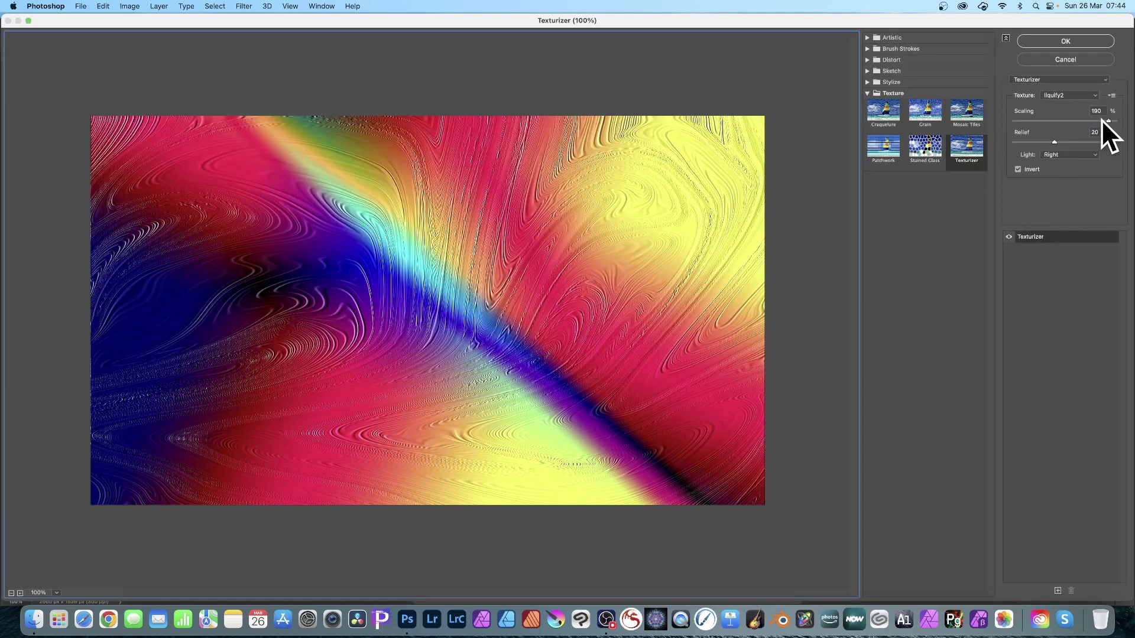
Step: Set the Texturizer scaling to 110% with relief at 37
{"action": "left_click_drag", "start_coordinate": [1101, 121], "coordinate": [1034, 122]}
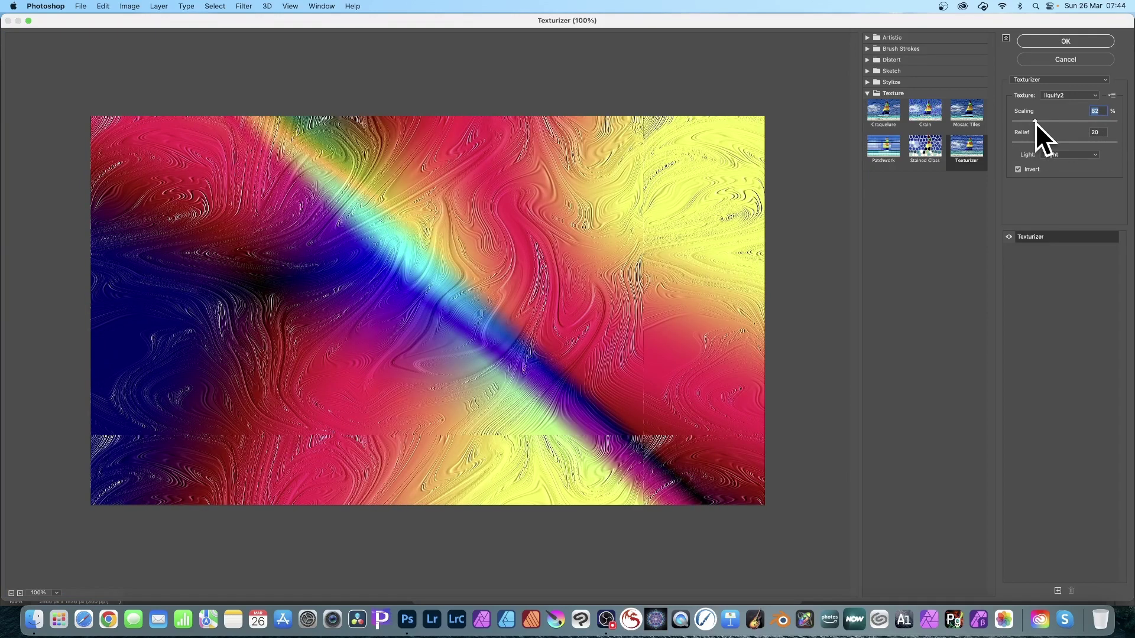
{"action": "left_click_drag", "start_coordinate": [1034, 122], "coordinate": [1088, 142]}
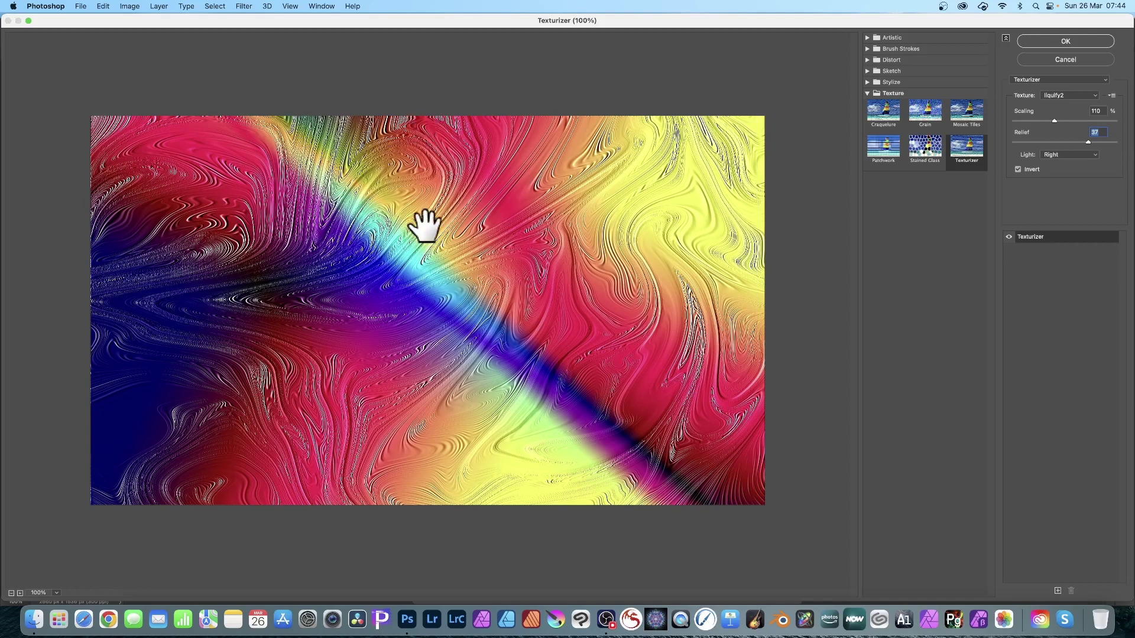
Step: Set the Texturizer light direction to Top Left and toggle Invert
{"action": "left_click", "coordinate": [1058, 154]}
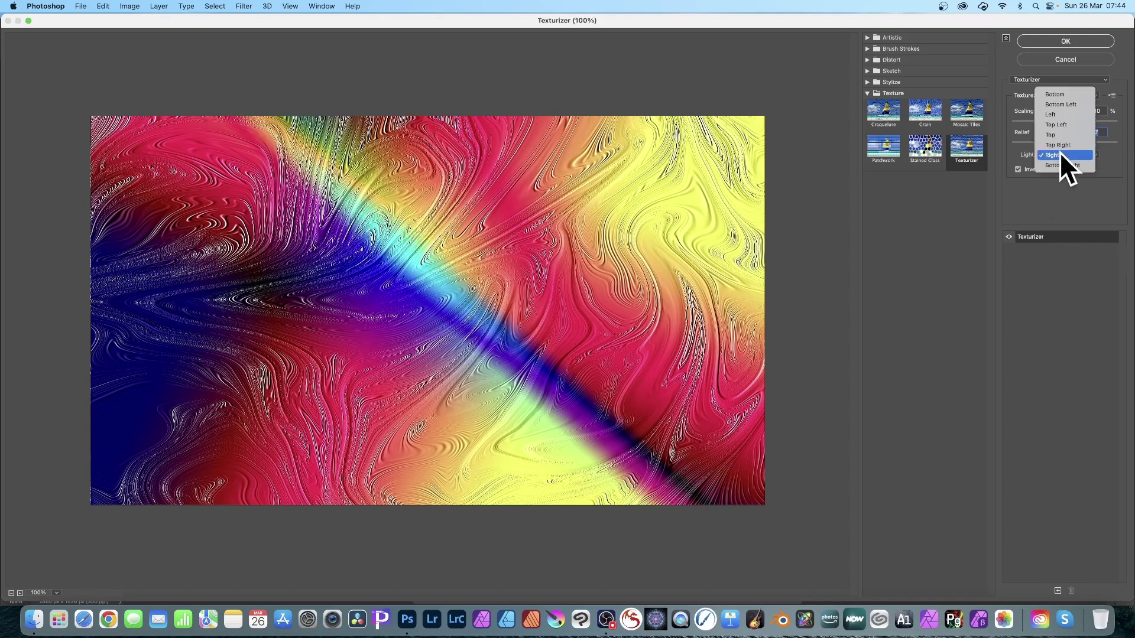
{"action": "left_click", "coordinate": [1059, 143]}
{"action": "left_click", "coordinate": [1061, 153]}
{"action": "left_click", "coordinate": [1060, 136]}
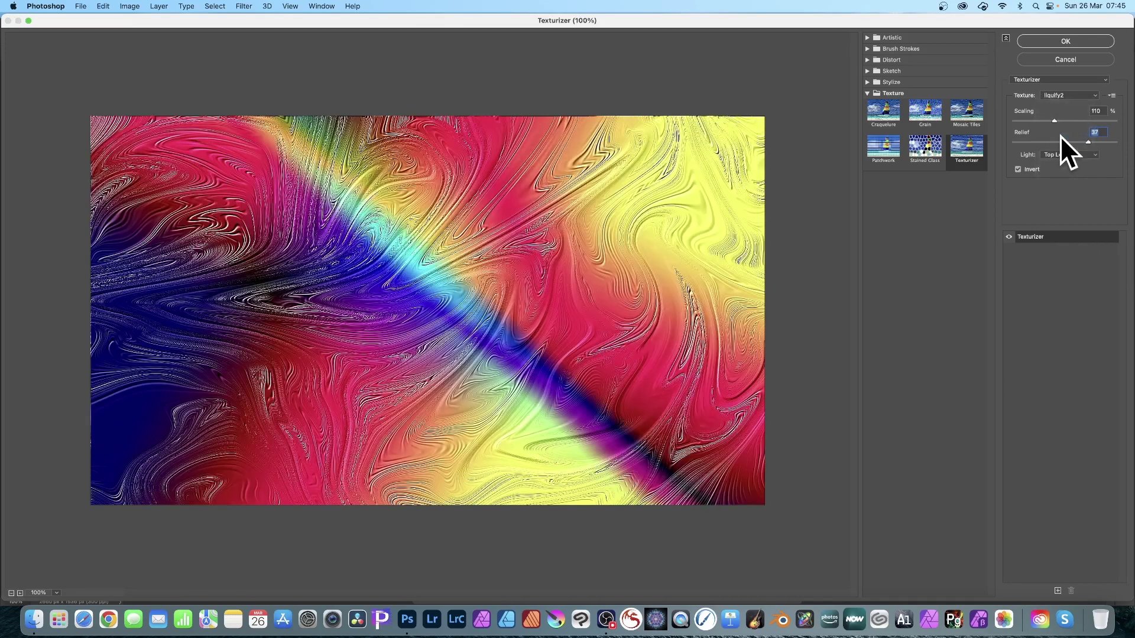
{"action": "left_click", "coordinate": [1018, 169]}
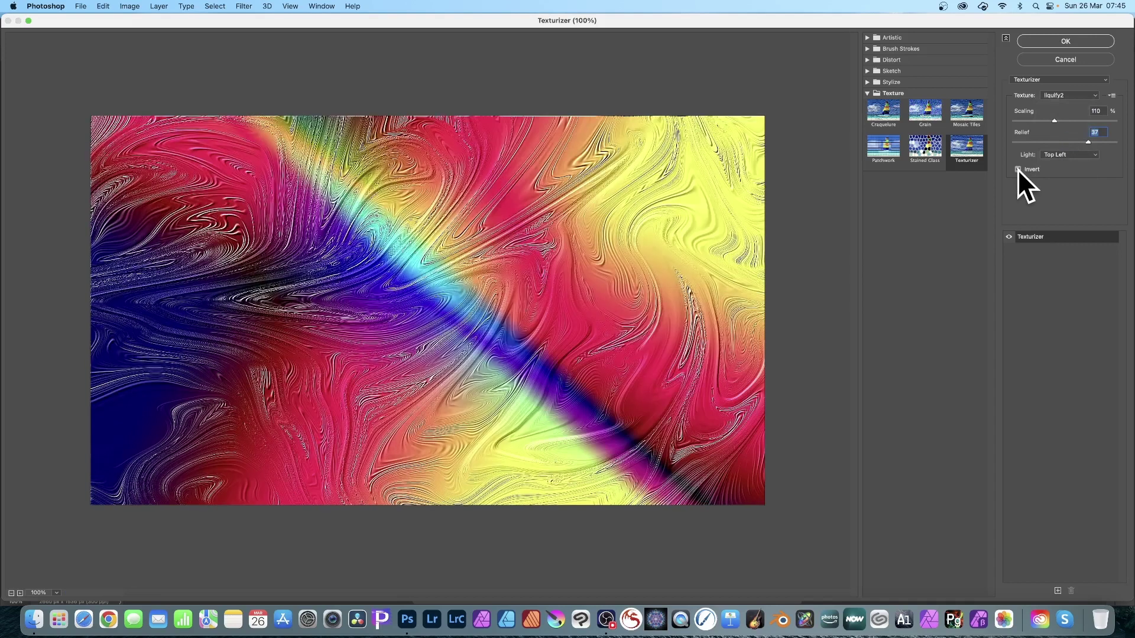
{"action": "left_click", "coordinate": [1053, 155]}
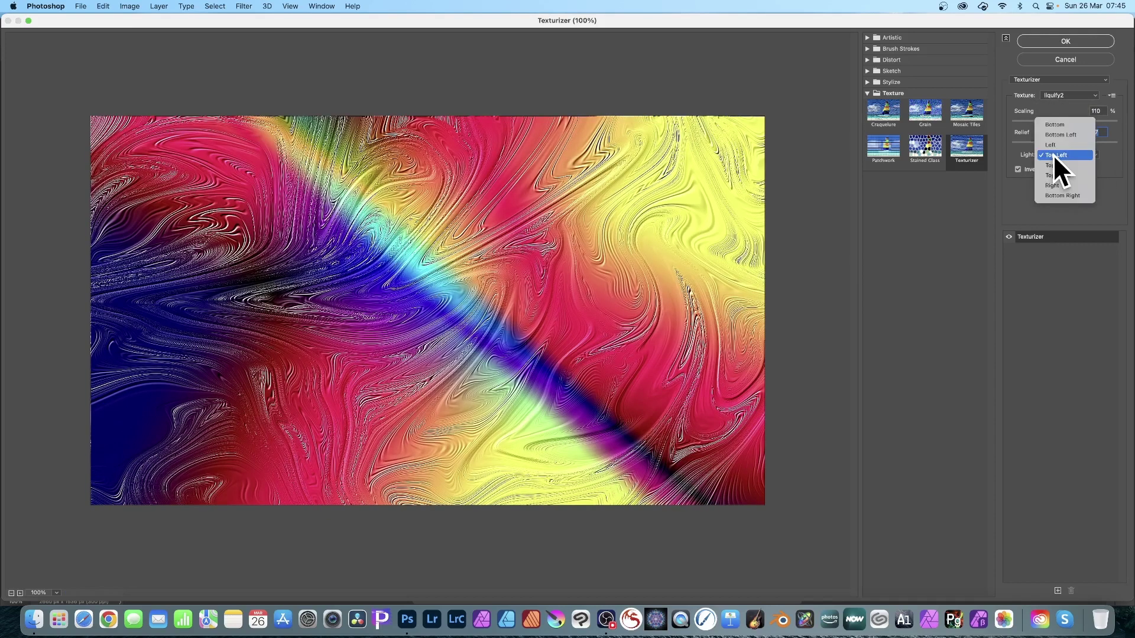
{"action": "left_click", "coordinate": [1052, 155]}
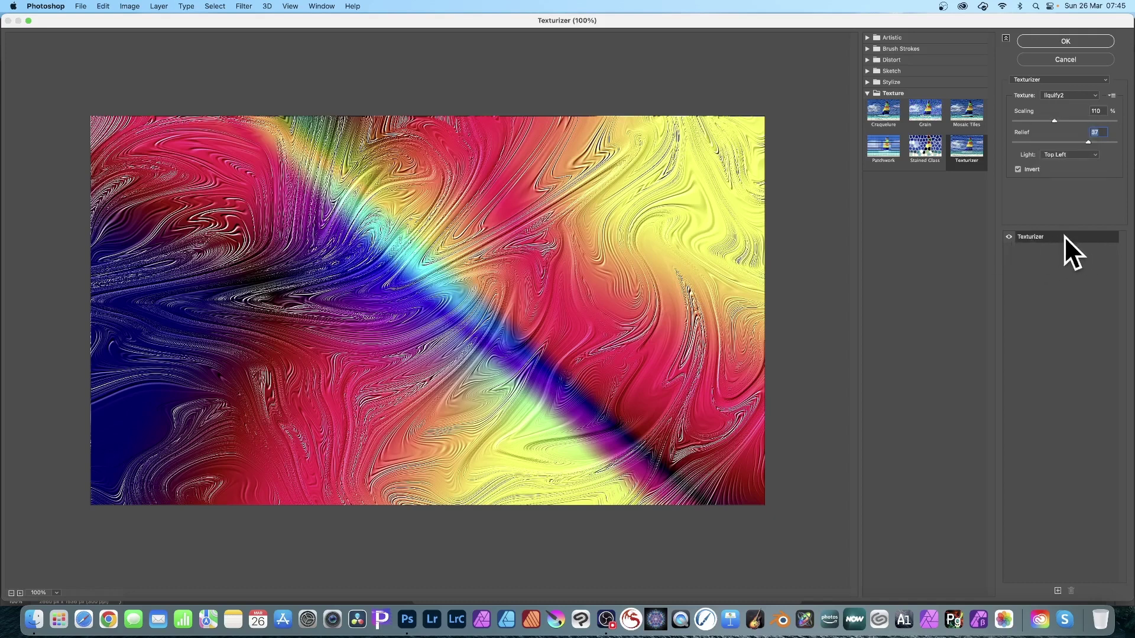
Step: Add a second Texturizer effect and load Untitled-1.psd as its texture
{"action": "left_click", "coordinate": [1059, 590]}
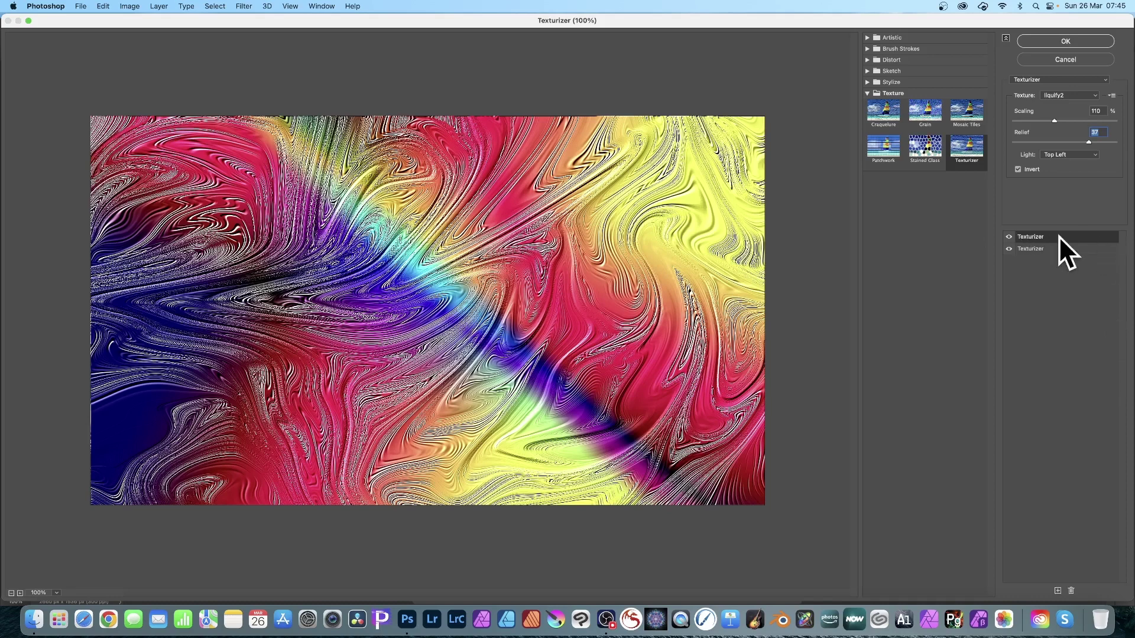
{"action": "left_click", "coordinate": [1111, 96]}
{"action": "left_click", "coordinate": [1084, 109]}
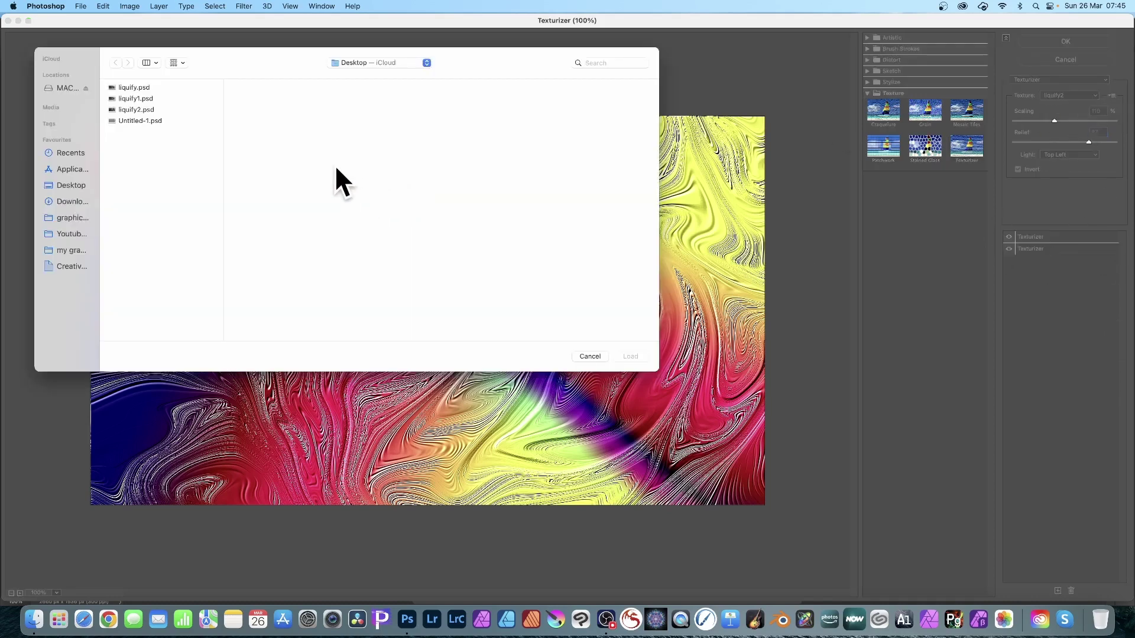
{"action": "left_click", "coordinate": [138, 98]}
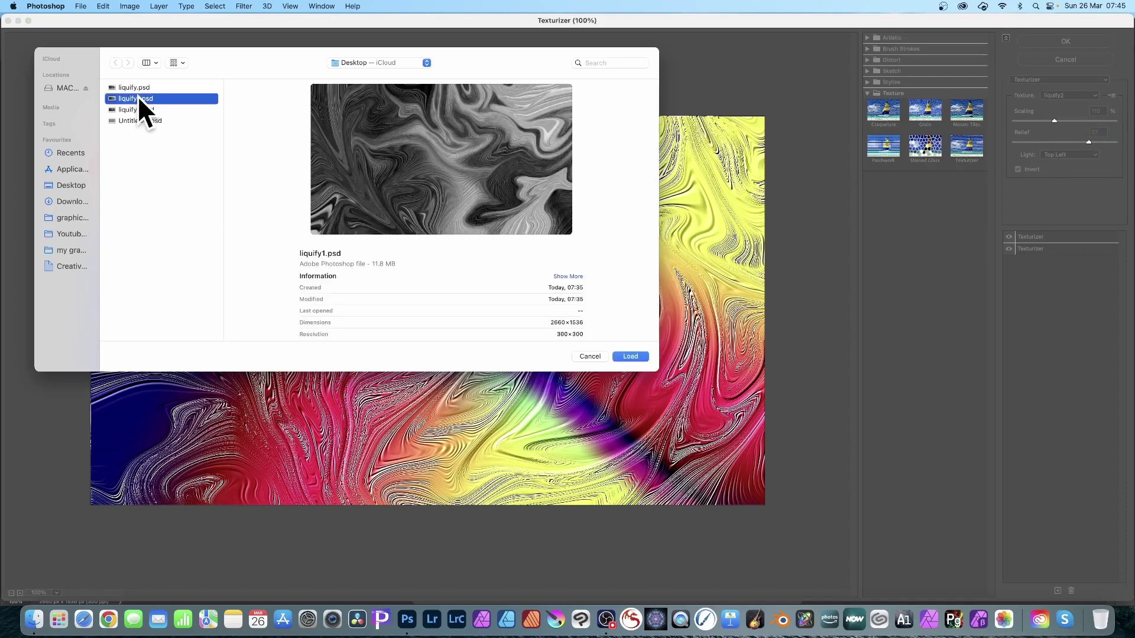
{"action": "left_click", "coordinate": [139, 85]}
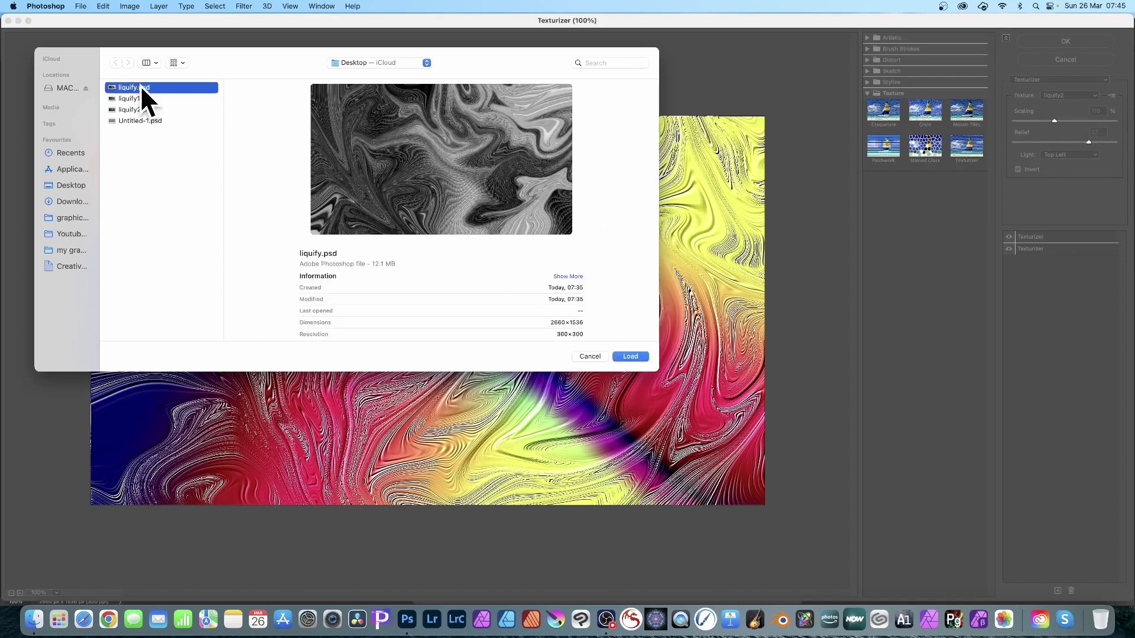
{"action": "left_click", "coordinate": [140, 121]}
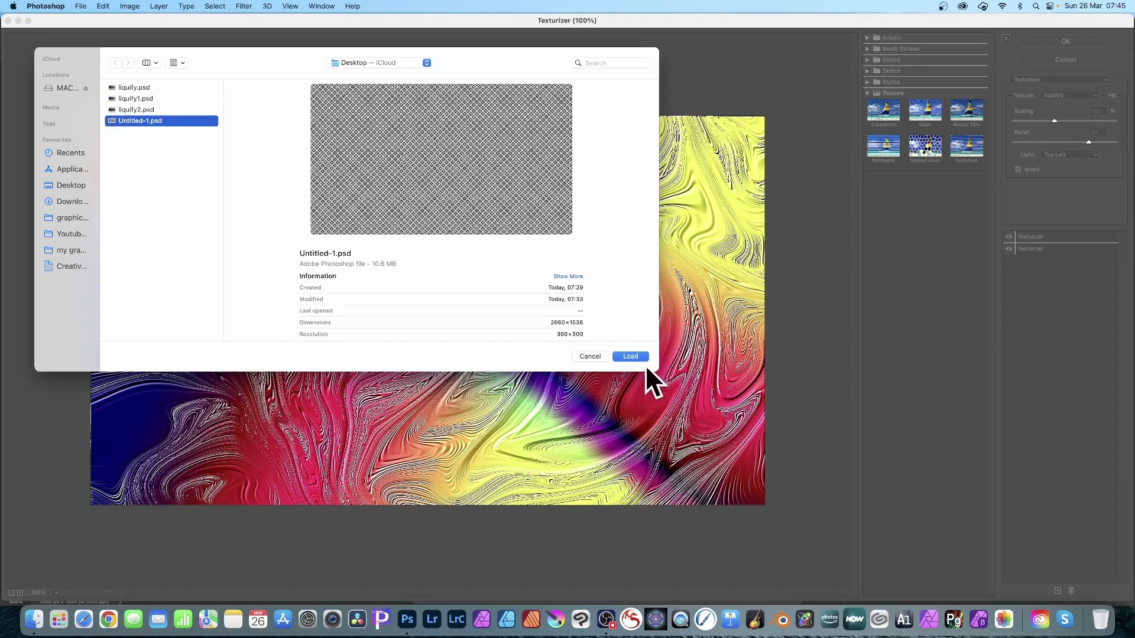
{"action": "left_click", "coordinate": [630, 356]}
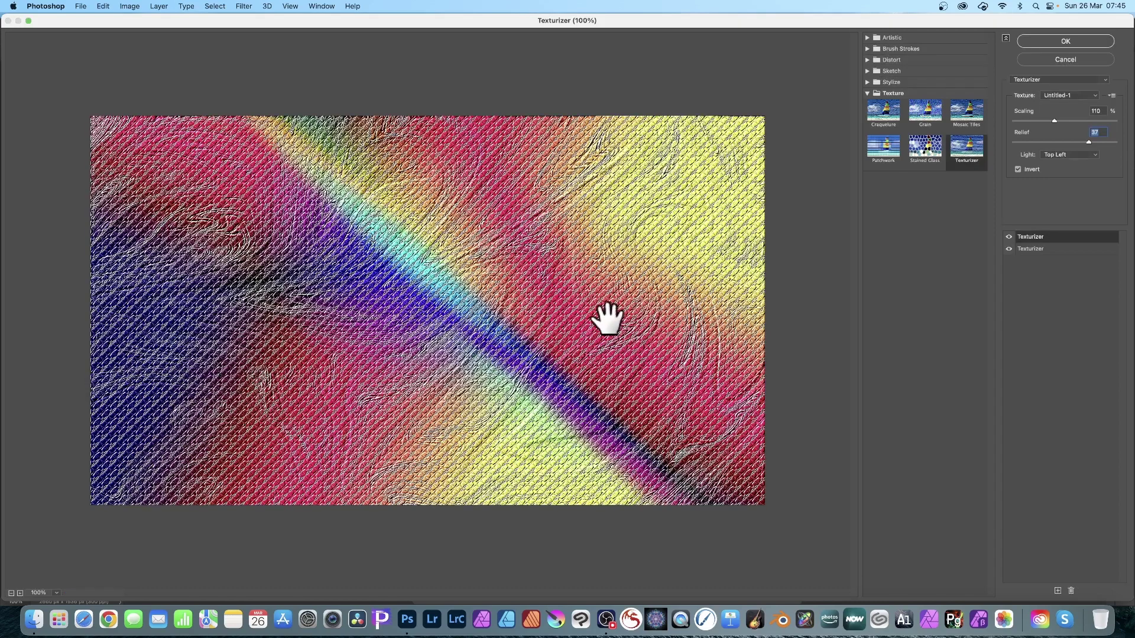
Step: Remove the duplicate Texturizer, apply the filter, and rerun the last Filter Gallery effect
{"action": "left_click", "coordinate": [1072, 591]}
{"action": "left_click", "coordinate": [1056, 41]}
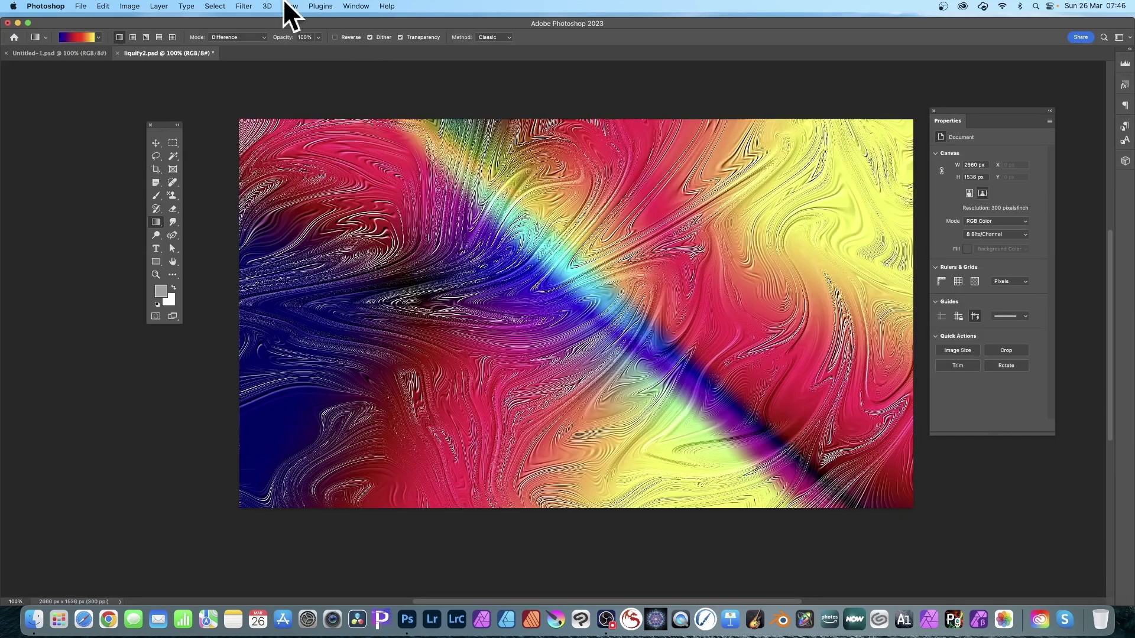
{"action": "left_click", "coordinate": [248, 5]}
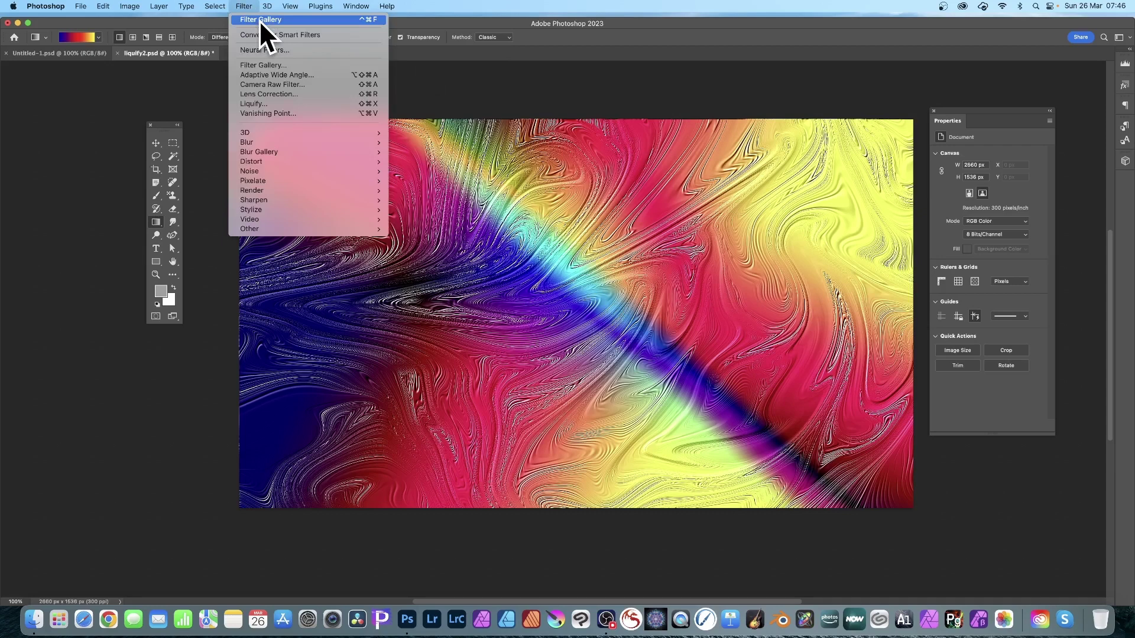
{"action": "left_click", "coordinate": [259, 20]}
Step: Try Edit > Fade at opacity 31 with Darken, Multiply and Difference modes, then cancel
{"action": "left_click", "coordinate": [102, 6]}
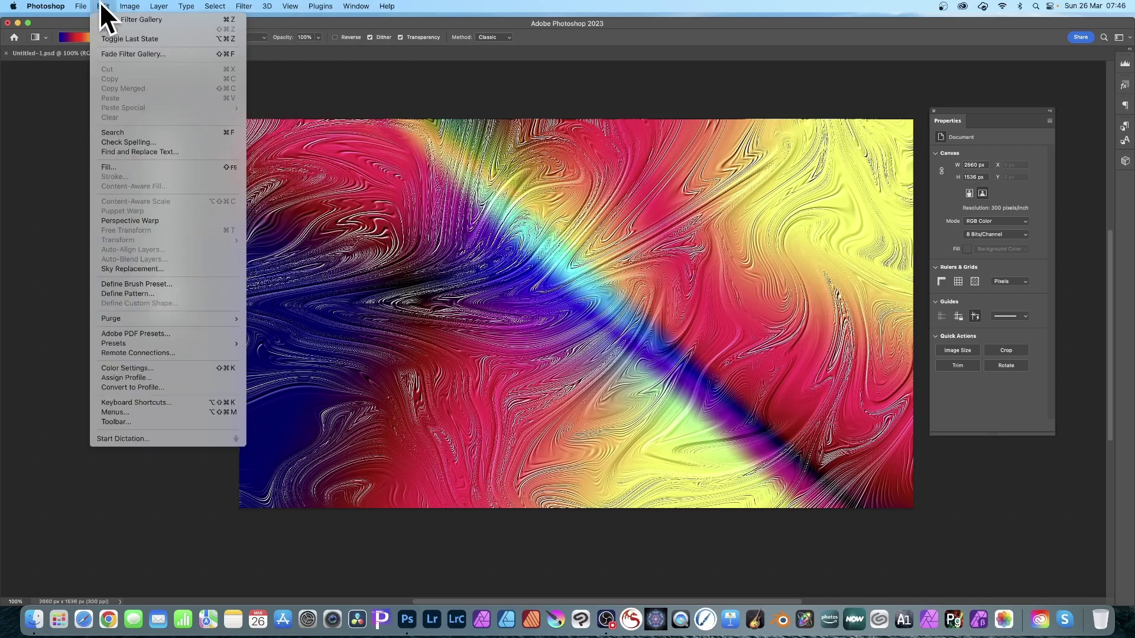
{"action": "left_click", "coordinate": [142, 55]}
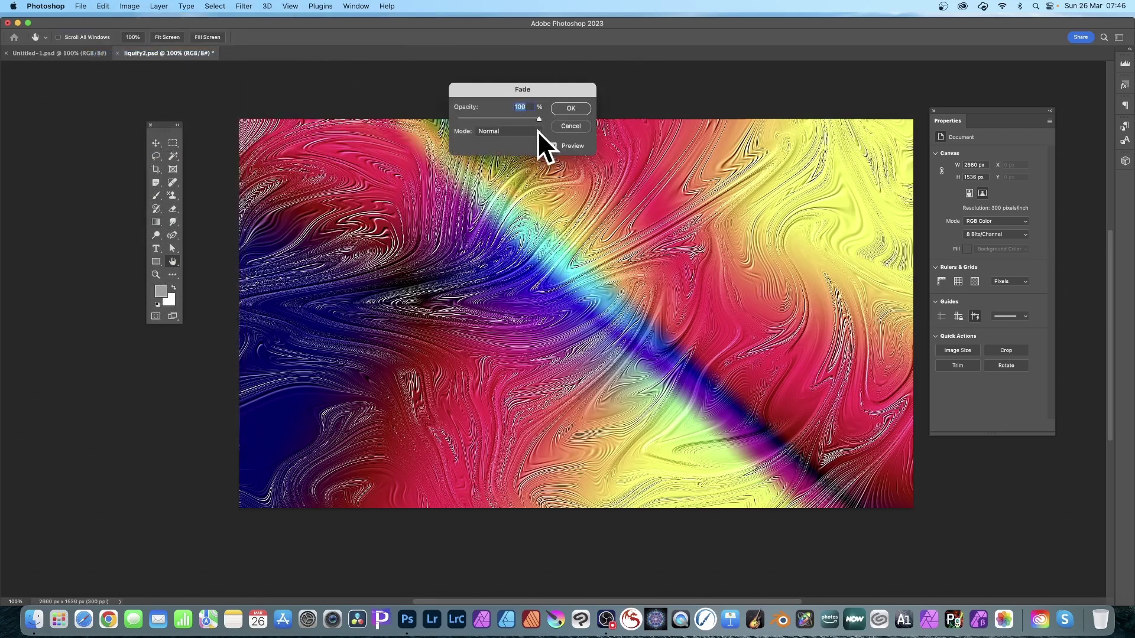
{"action": "mouse_move", "coordinate": [531, 116]}
{"action": "left_mouse_down"}
{"action": "mouse_move", "coordinate": [487, 116]}
{"action": "mouse_move", "coordinate": [539, 118]}
{"action": "left_mouse_up"}
{"action": "left_click", "coordinate": [505, 131]}
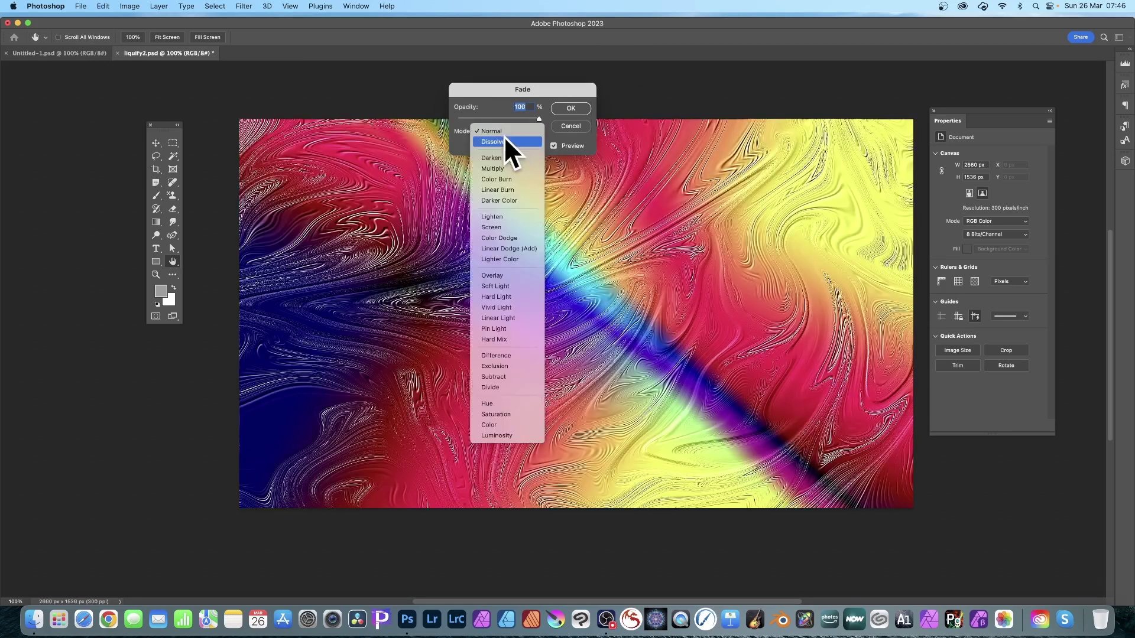
{"action": "left_click", "coordinate": [497, 159]}
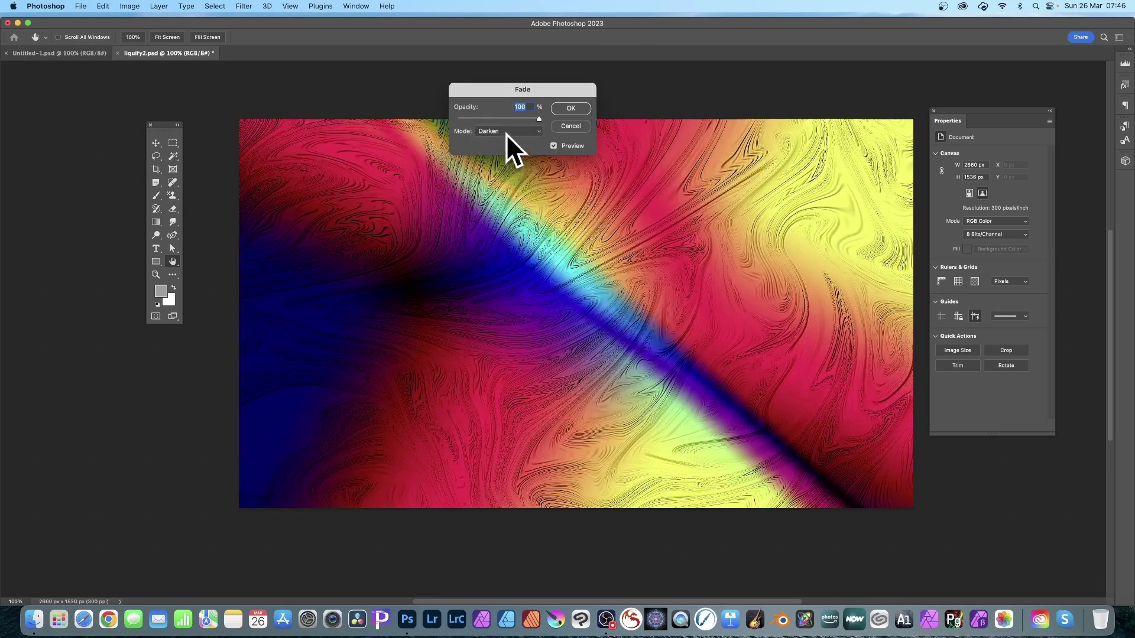
{"action": "left_click", "coordinate": [506, 131]}
{"action": "left_click", "coordinate": [502, 142]}
{"action": "left_click", "coordinate": [496, 127]}
{"action": "left_click", "coordinate": [506, 131]}
{"action": "left_click", "coordinate": [509, 318]}
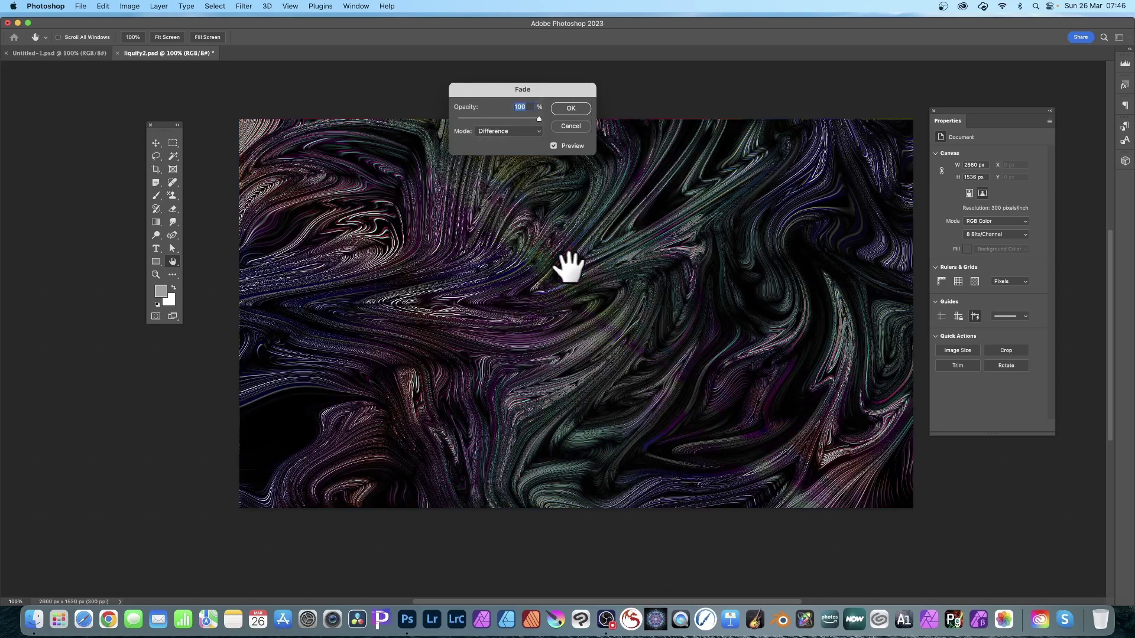
{"action": "left_click", "coordinate": [569, 126]}
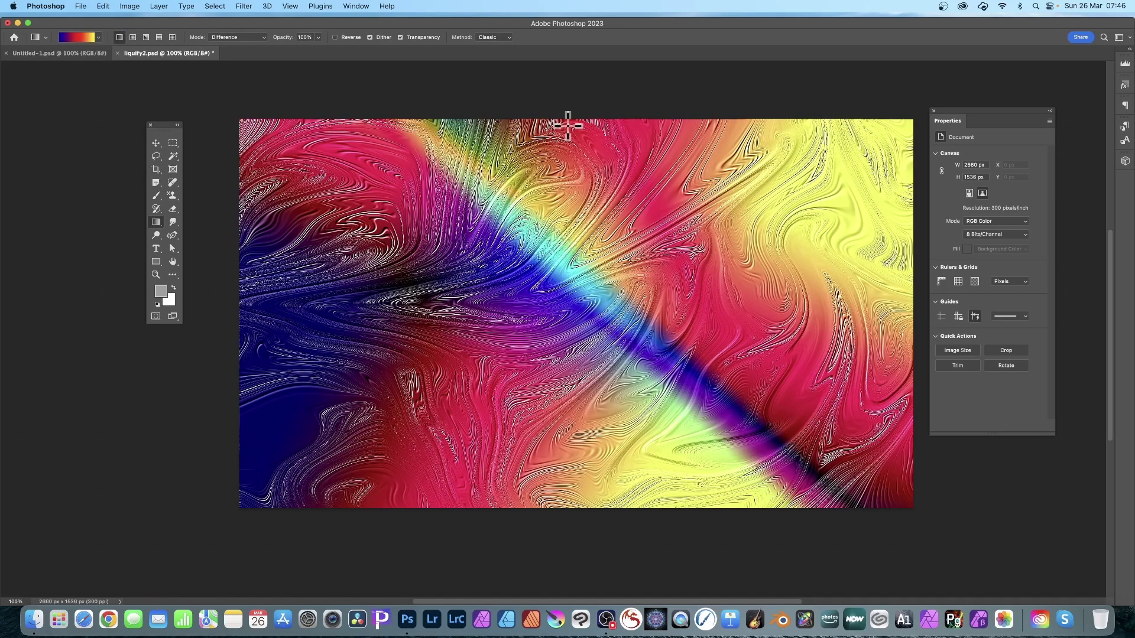
Step: Undo the texture, warp the gradient into swirling curls with Liquify, then reapply Liquify
{"action": "key", "text": "super+z"}
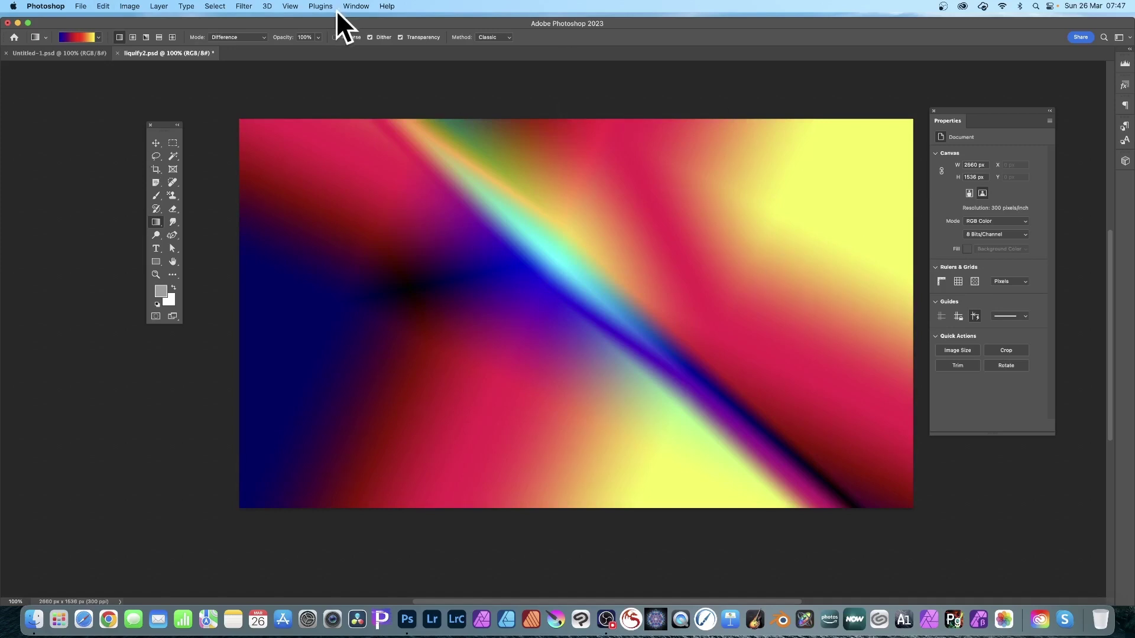
{"action": "left_click", "coordinate": [245, 6]}
{"action": "left_click", "coordinate": [255, 104]}
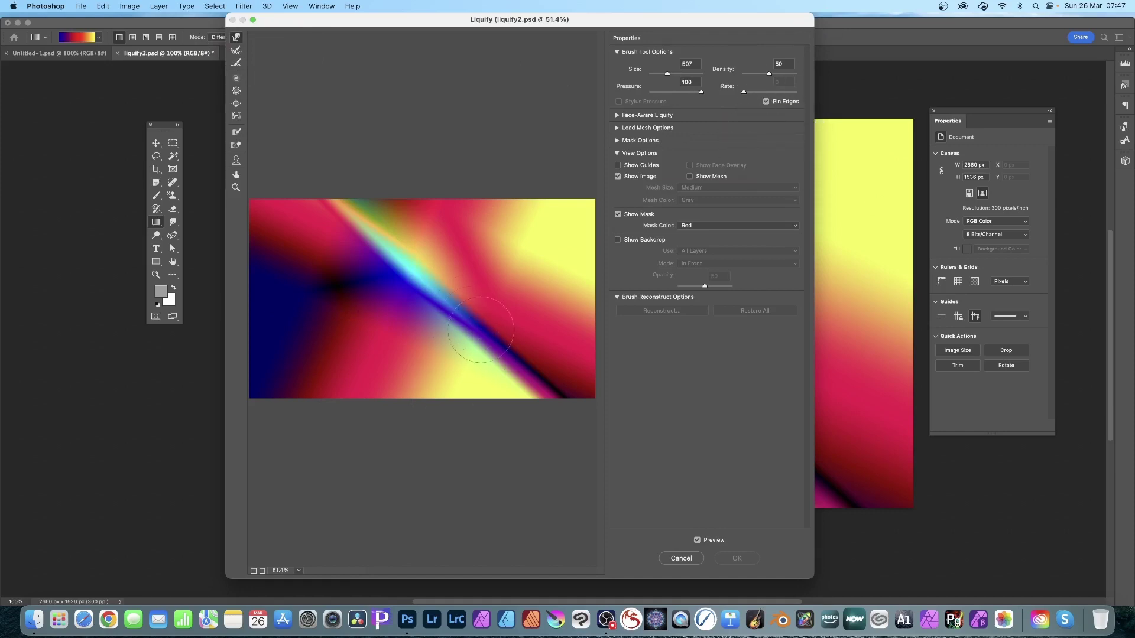
{"action": "mouse_move", "coordinate": [503, 331]}
{"action": "left_mouse_down"}
{"action": "mouse_move", "coordinate": [552, 221]}
{"action": "mouse_move", "coordinate": [506, 192]}
{"action": "mouse_move", "coordinate": [418, 203]}
{"action": "mouse_move", "coordinate": [303, 196]}
{"action": "mouse_move", "coordinate": [326, 278]}
{"action": "mouse_move", "coordinate": [456, 283]}
{"action": "mouse_move", "coordinate": [412, 283]}
{"action": "mouse_move", "coordinate": [486, 359]}
{"action": "mouse_move", "coordinate": [521, 355]}
{"action": "mouse_move", "coordinate": [554, 300]}
{"action": "mouse_move", "coordinate": [536, 350]}
{"action": "mouse_move", "coordinate": [361, 287]}
{"action": "mouse_move", "coordinate": [316, 329]}
{"action": "mouse_move", "coordinate": [242, 323]}
{"action": "mouse_move", "coordinate": [221, 367]}
{"action": "mouse_move", "coordinate": [402, 358]}
{"action": "mouse_move", "coordinate": [412, 403]}
{"action": "mouse_move", "coordinate": [542, 419]}
{"action": "mouse_move", "coordinate": [568, 352]}
{"action": "mouse_move", "coordinate": [579, 379]}
{"action": "left_mouse_up"}
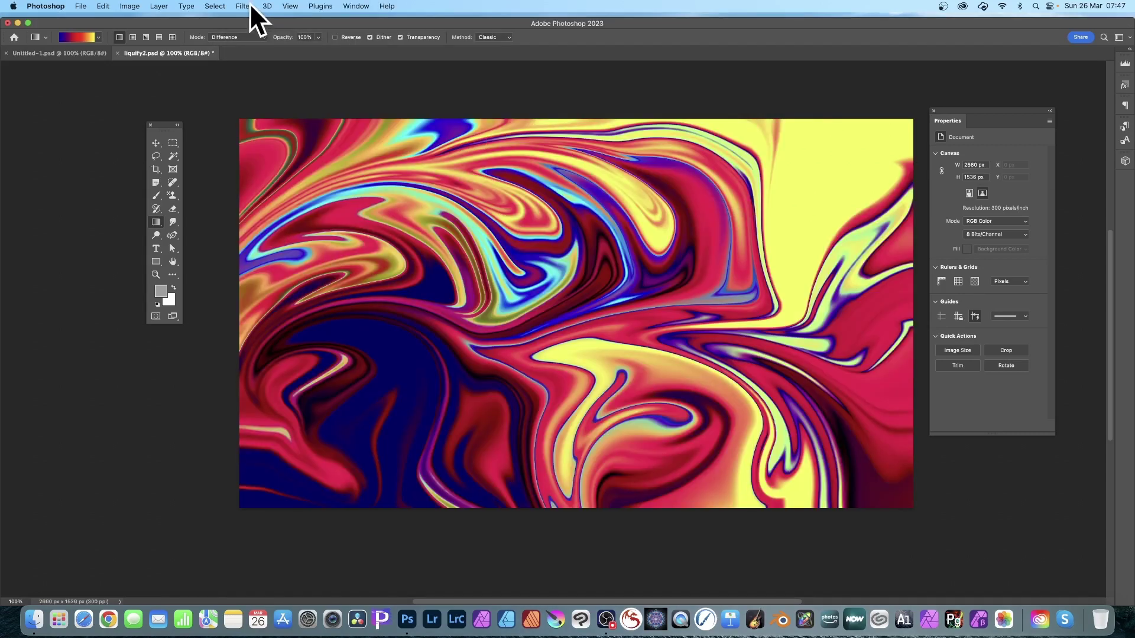
{"action": "left_click", "coordinate": [244, 7]}
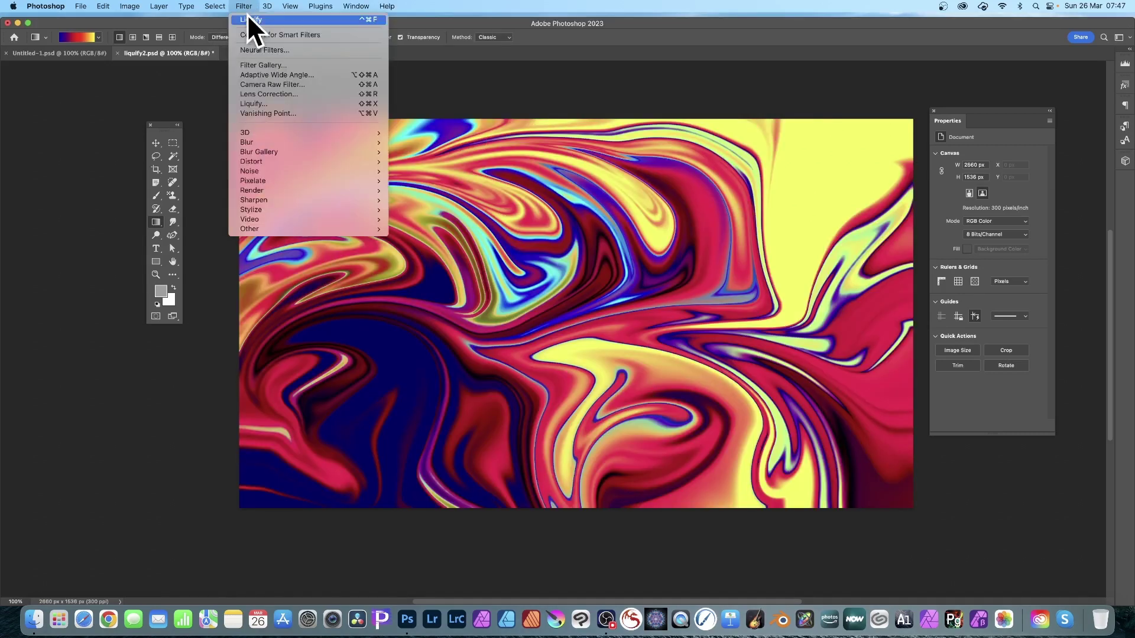
{"action": "left_click", "coordinate": [247, 16]}
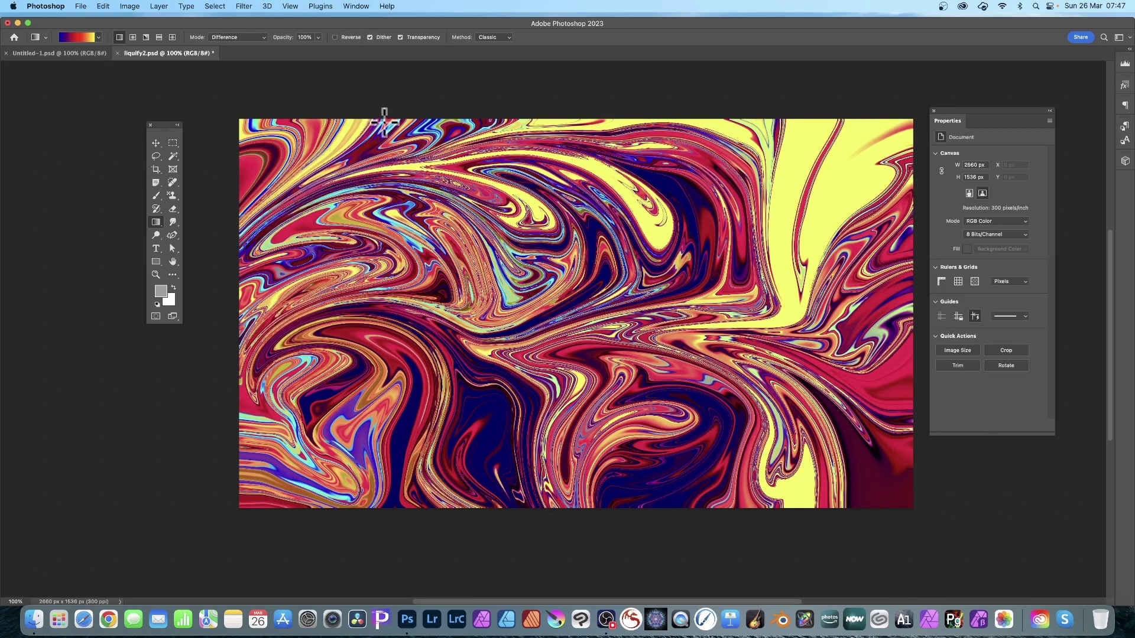
Step: Apply a Black & White adjustment to the swirls with Reds set to -37
{"action": "left_click", "coordinate": [131, 7]}
{"action": "mouse_move", "coordinate": [140, 35]}
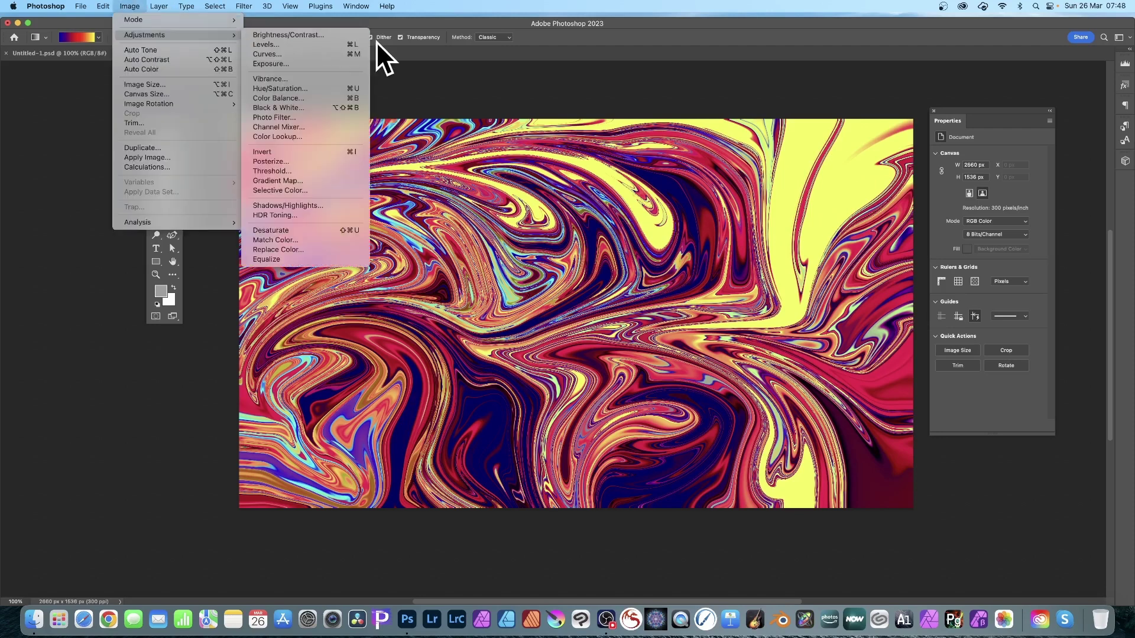
{"action": "left_click", "coordinate": [326, 107]}
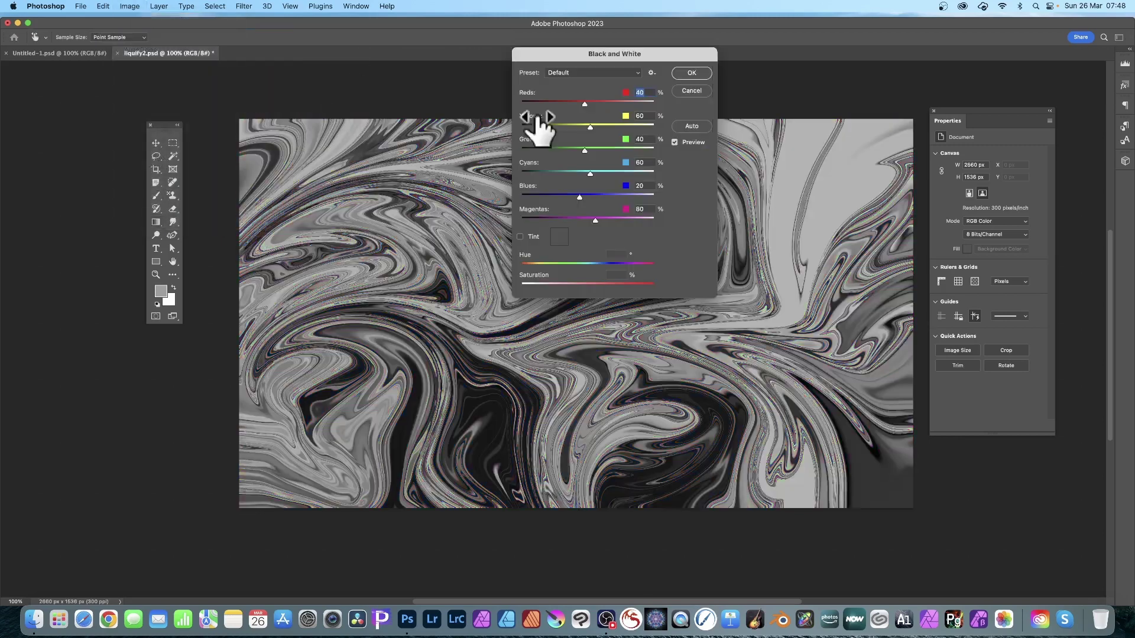
{"action": "left_click_drag", "start_coordinate": [585, 101], "coordinate": [561, 101]}
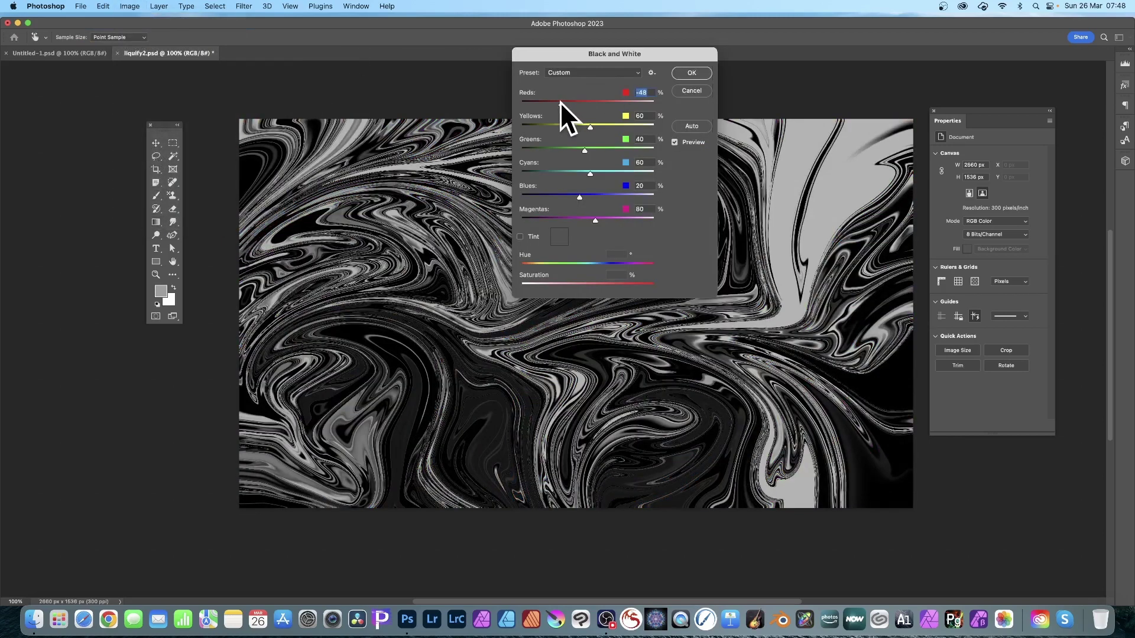
{"action": "left_click_drag", "start_coordinate": [559, 102], "coordinate": [565, 101]}
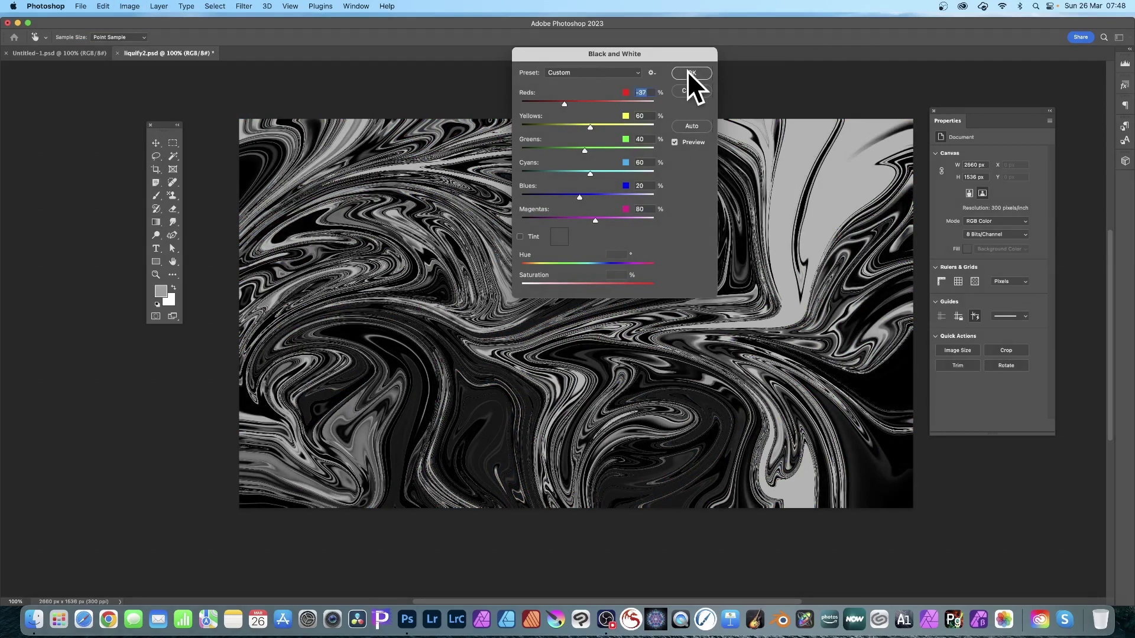
{"action": "left_click", "coordinate": [689, 72]}
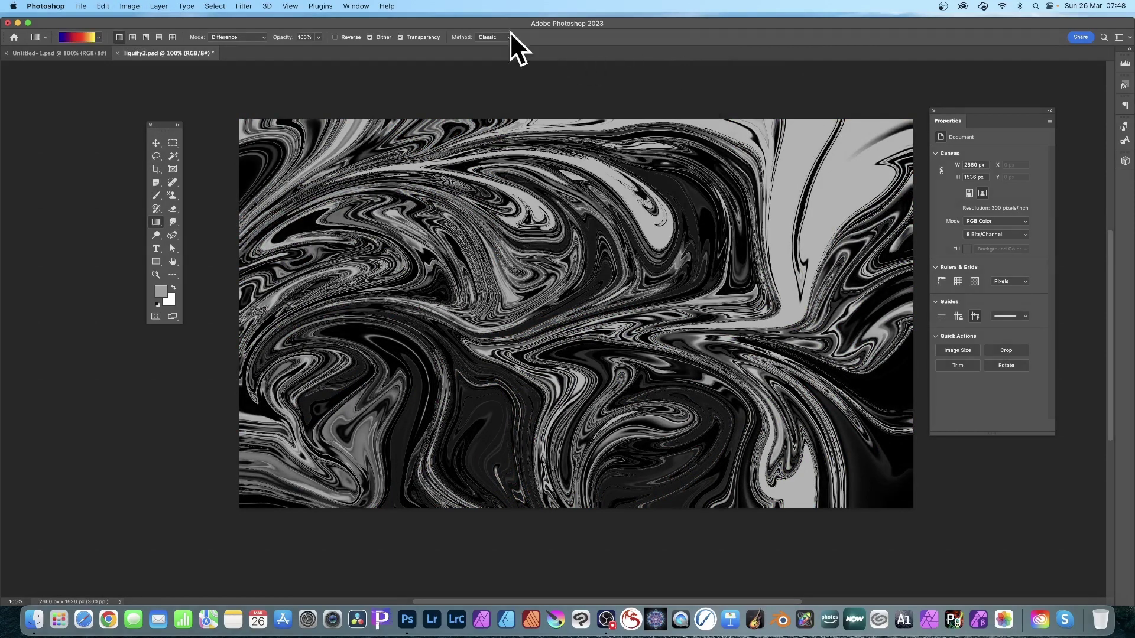
Step: Save the greyscale swirl image under the new name liquify3.psd
{"action": "left_click", "coordinate": [81, 6]}
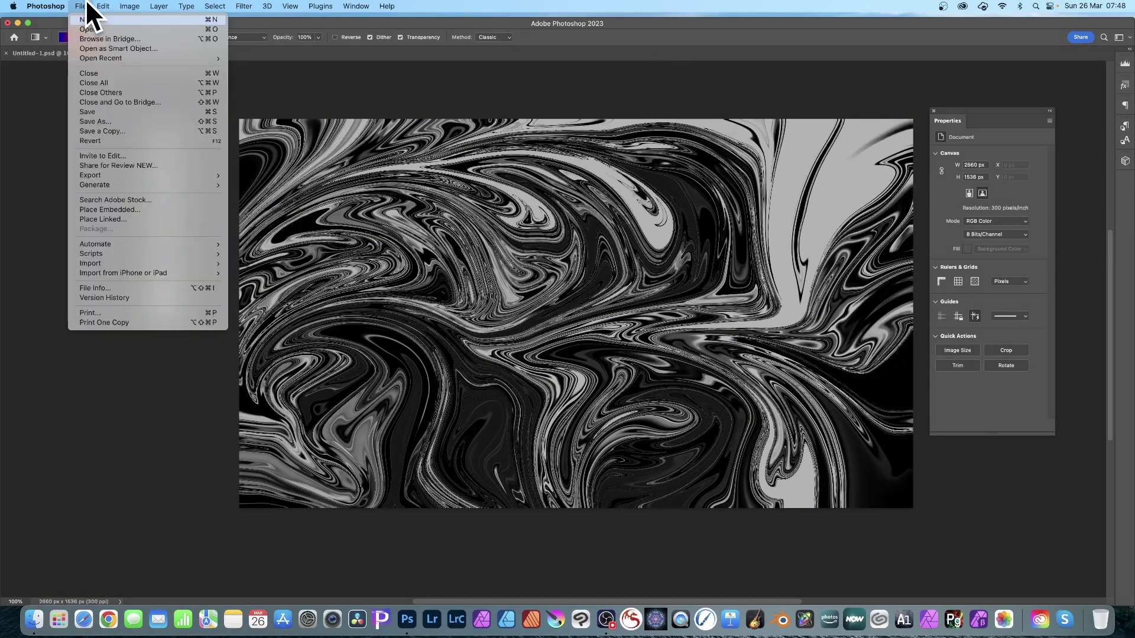
{"action": "left_click", "coordinate": [109, 120]}
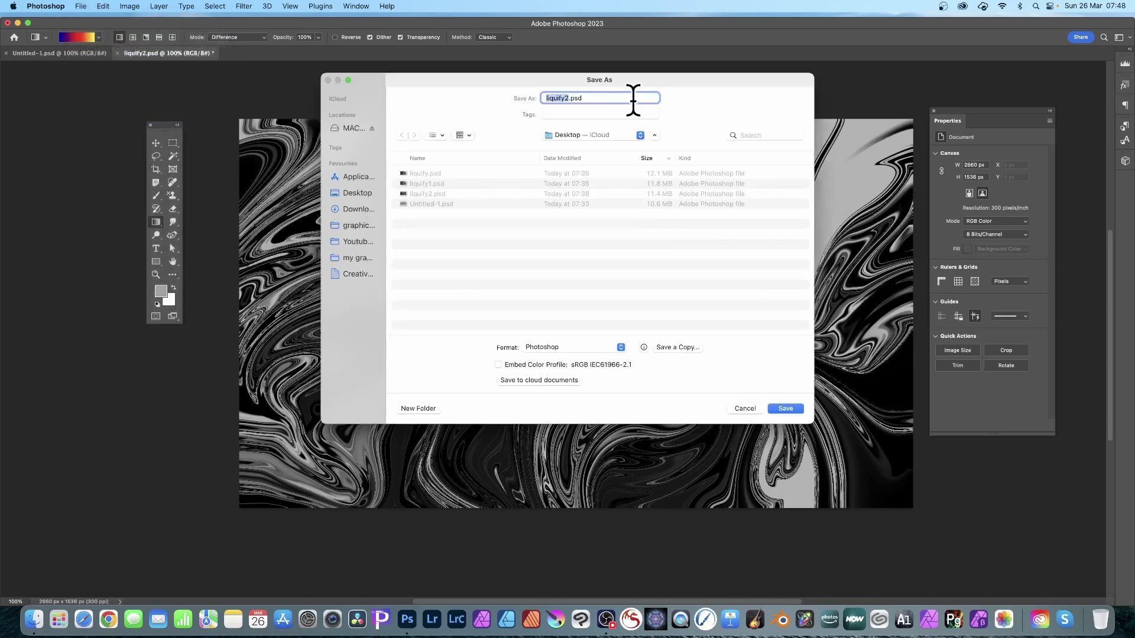
{"action": "left_click", "coordinate": [568, 98]}
{"action": "key", "text": "BackSpace"}
{"action": "type", "text": "3"}
{"action": "left_click", "coordinate": [784, 408]}
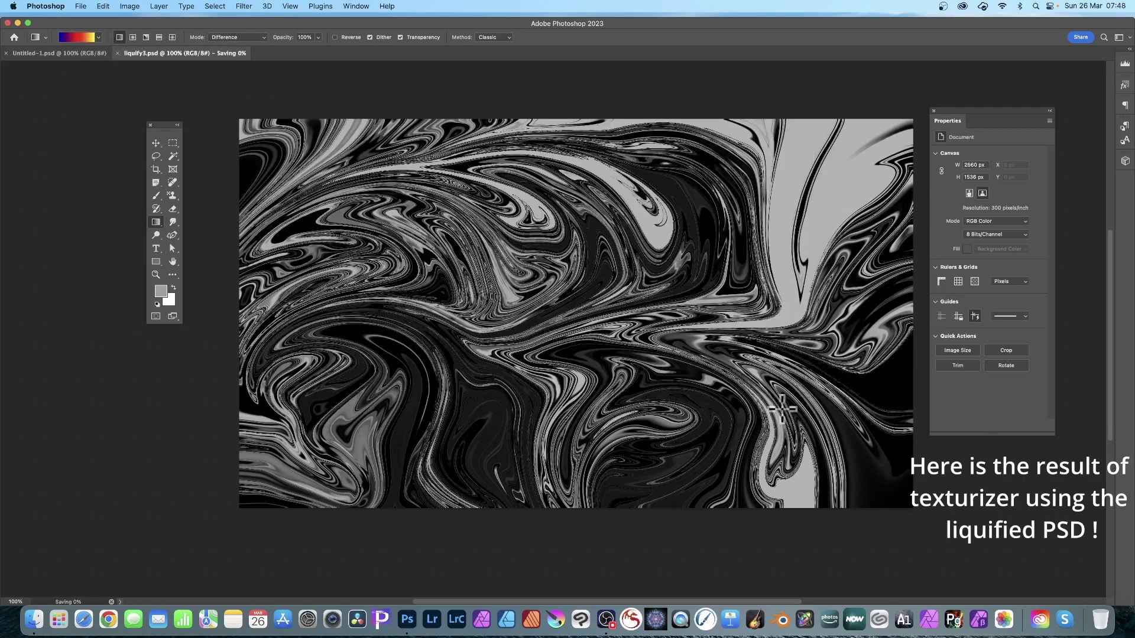